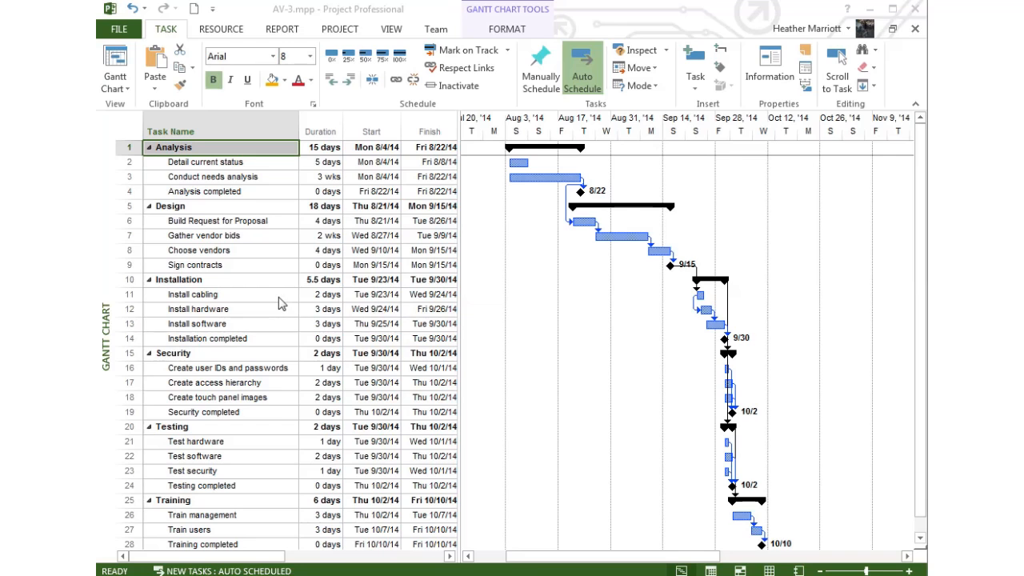
Step: Look over the task list and turn on critical task highlighting in the Gantt chart
left_click(279, 295)
scroll(278, 297, "down", 3)
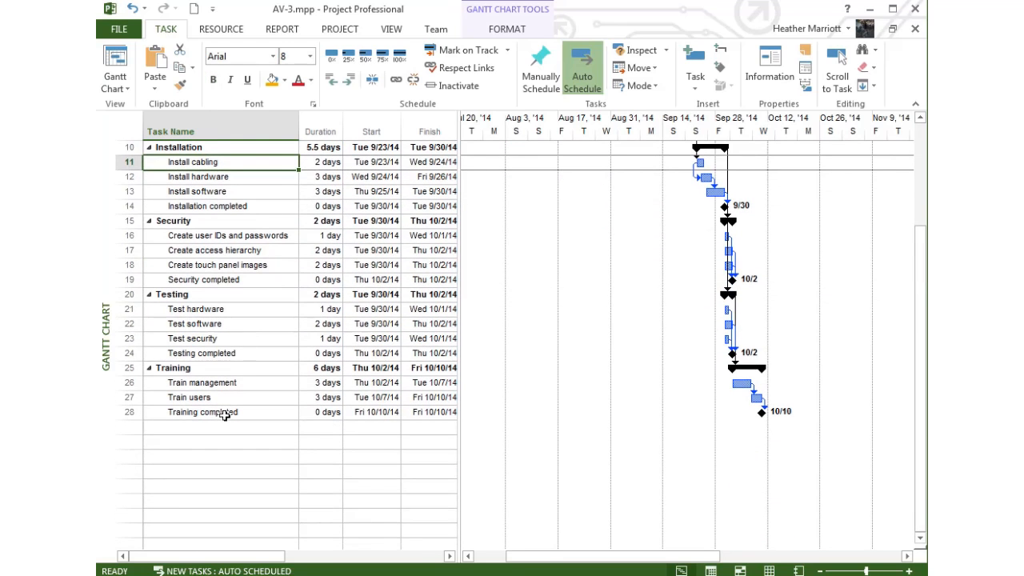
scroll(222, 414, "up", 3)
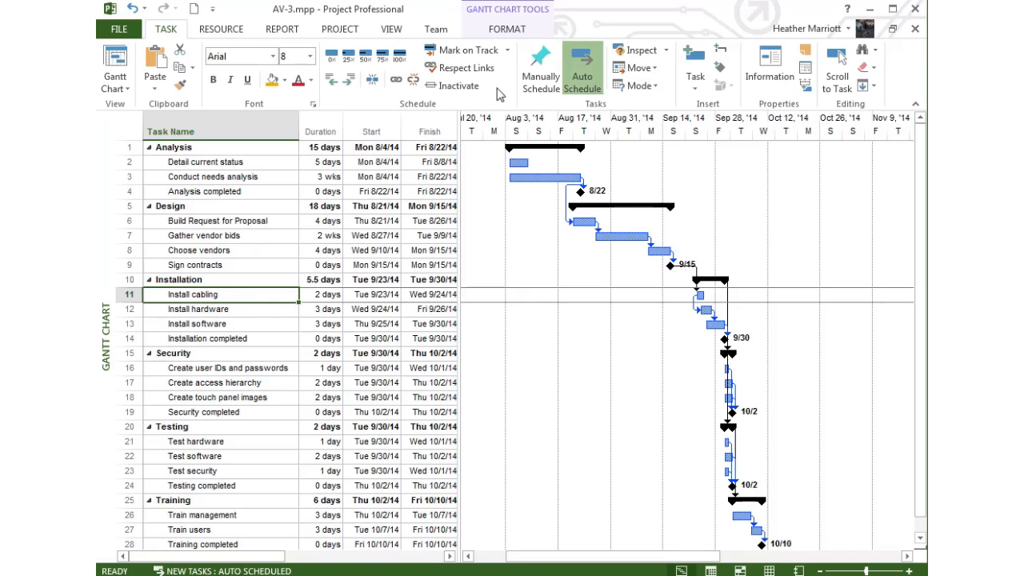
left_click(503, 32)
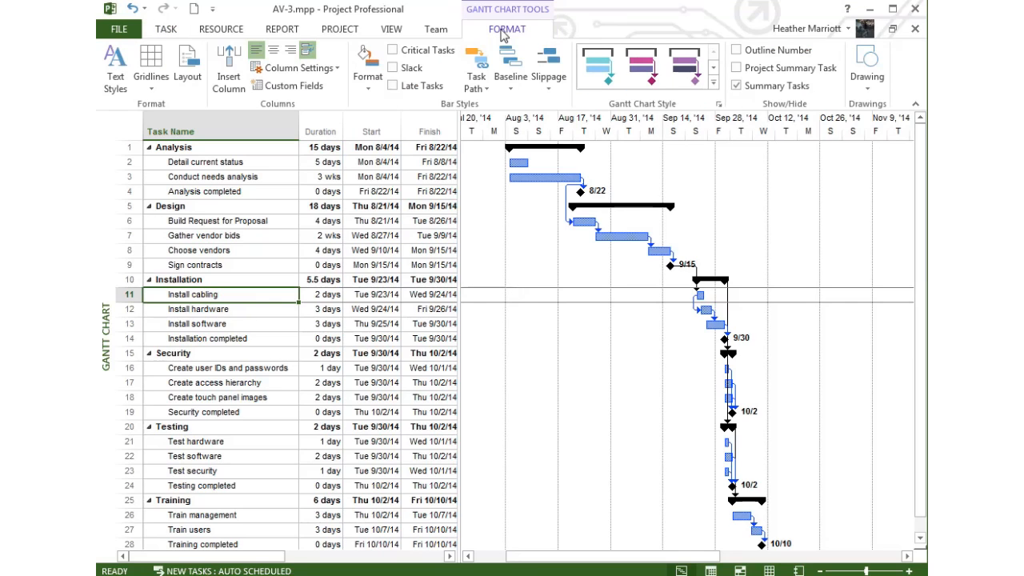
left_click(392, 51)
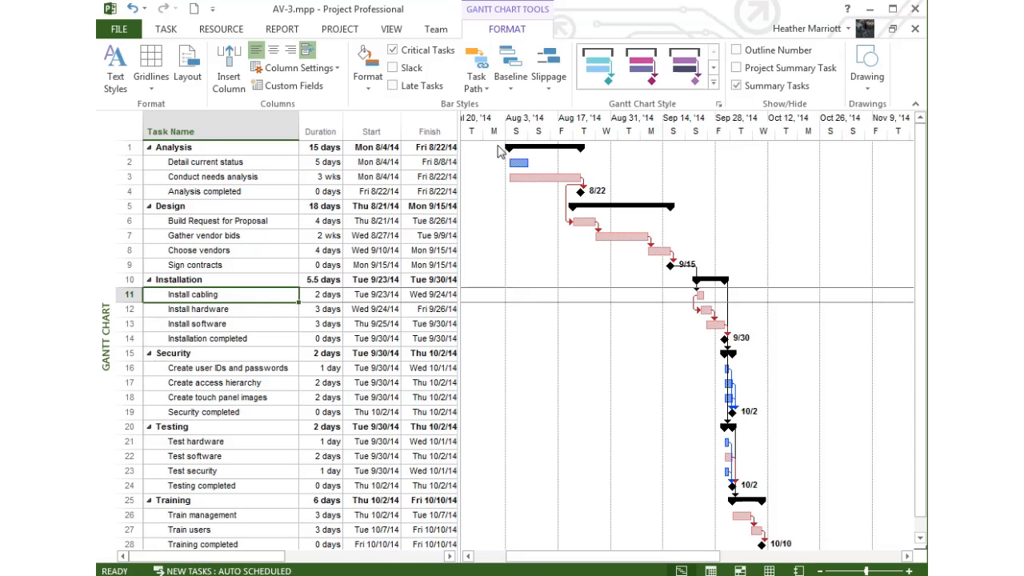
Step: Filter the task list to show only critical tasks with their summary rows
left_click(392, 32)
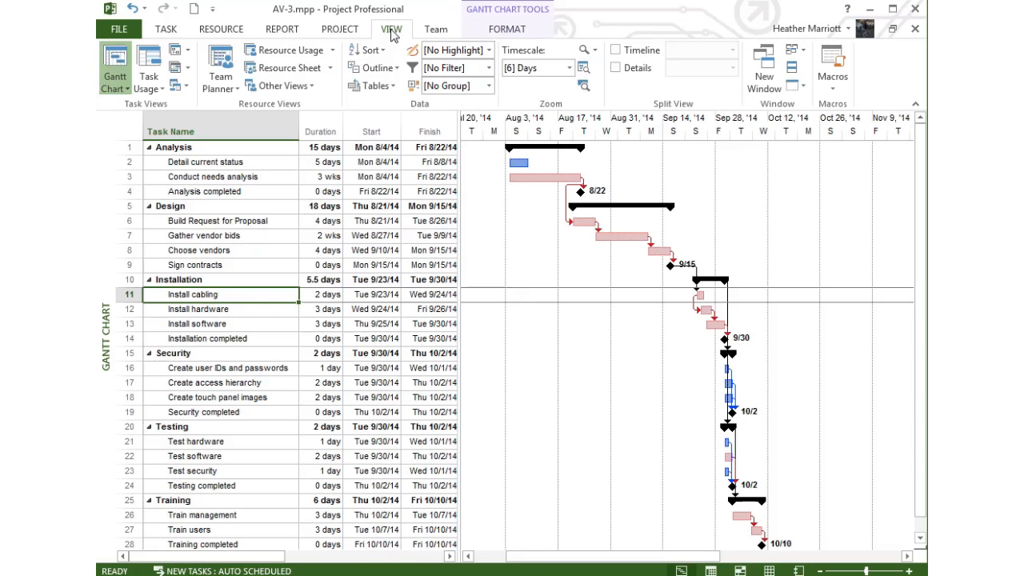
left_click(490, 69)
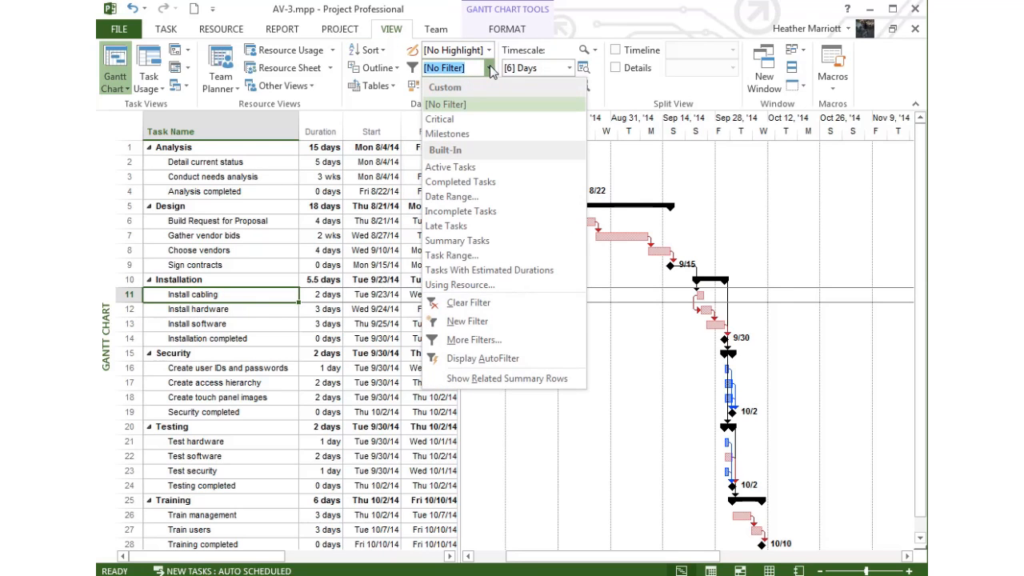
left_click(452, 120)
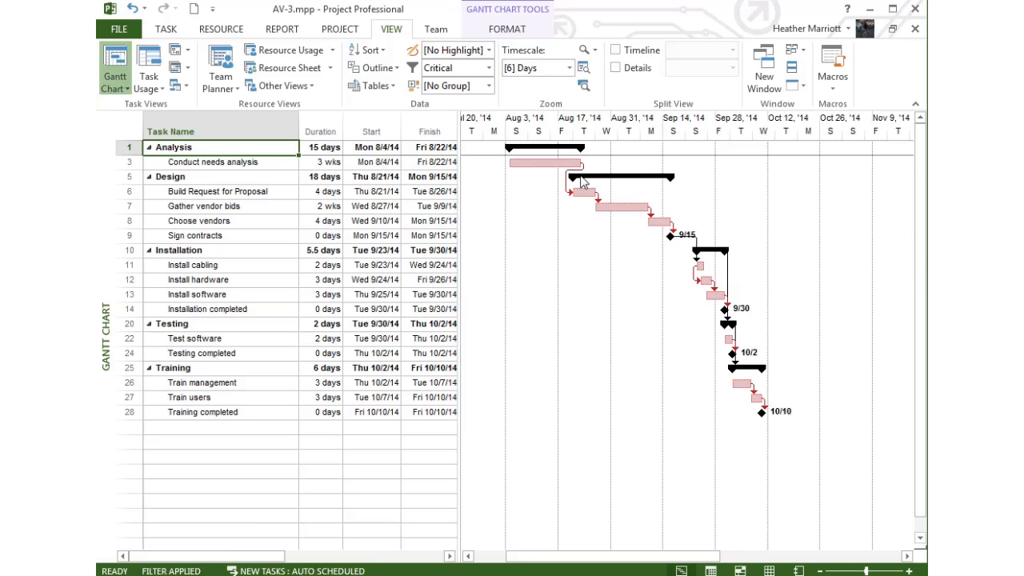
Step: Change the task filter to Milestones and hide the summary tasks
left_click(489, 68)
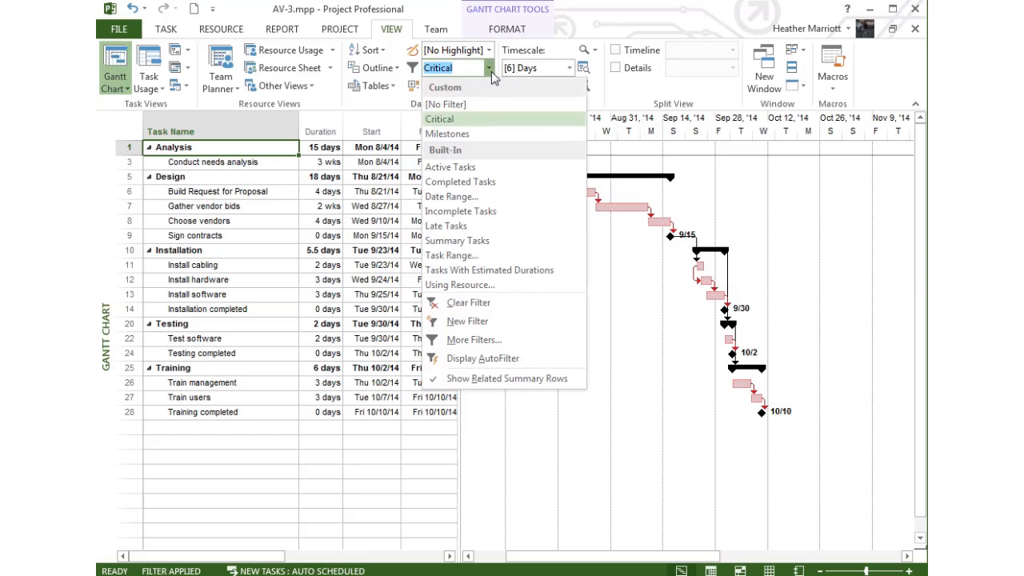
left_click(479, 133)
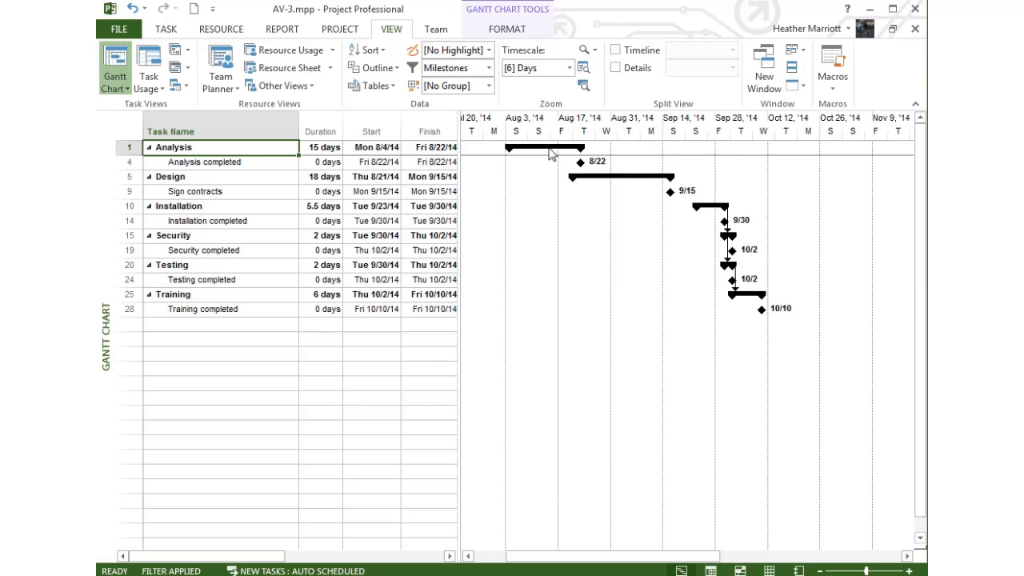
left_click(515, 32)
left_click(736, 86)
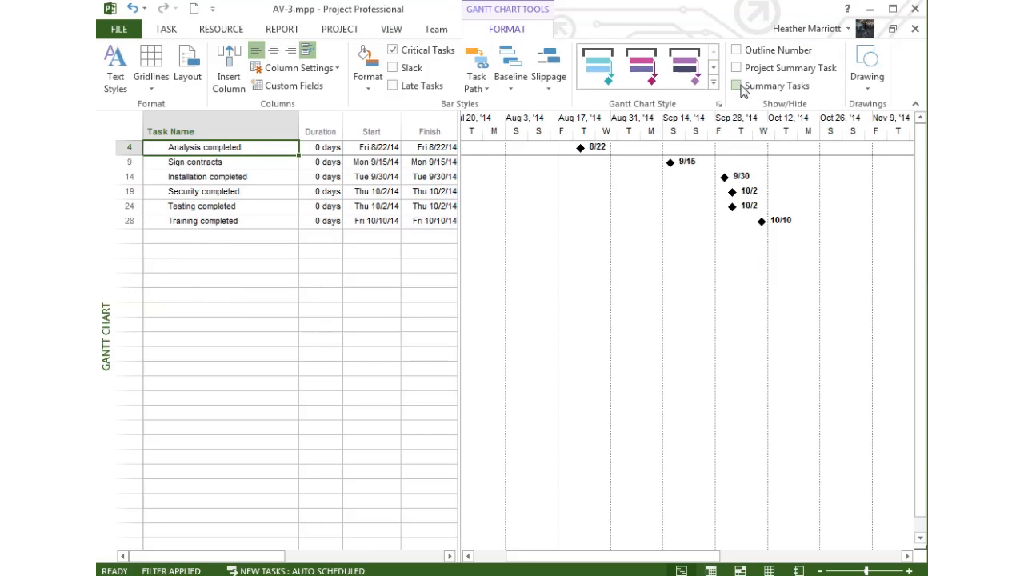
Step: Clear the Milestones filter from the task list
left_click(390, 30)
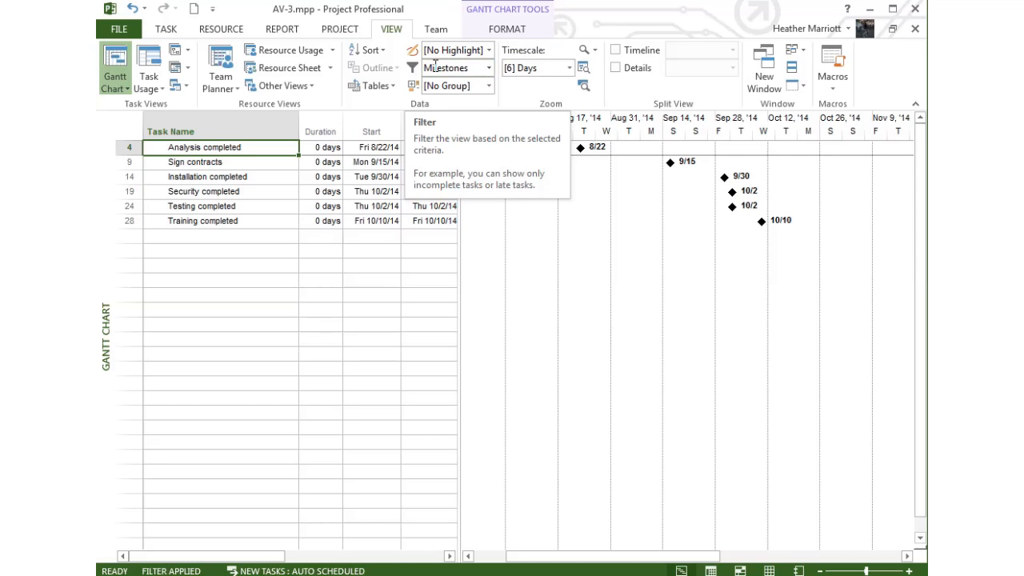
left_click(488, 69)
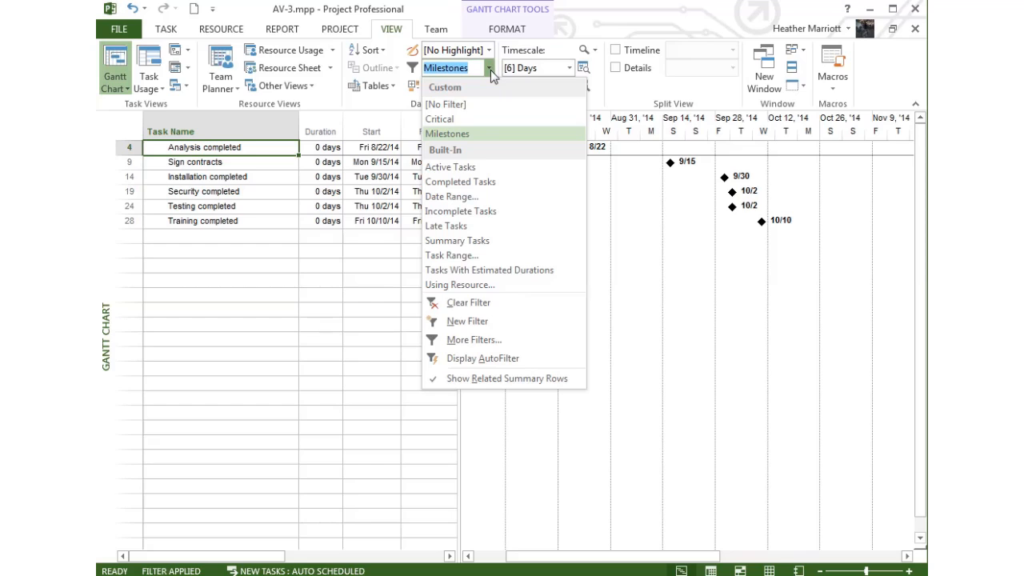
left_click(483, 306)
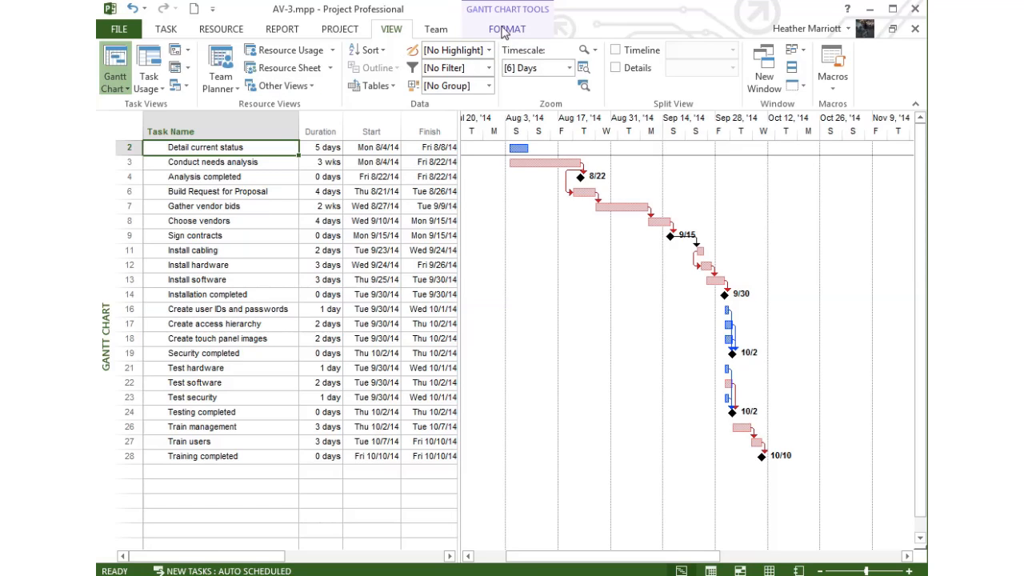
Step: Switch the project summary task on and off, and do the same with the summary tasks
left_click(504, 30)
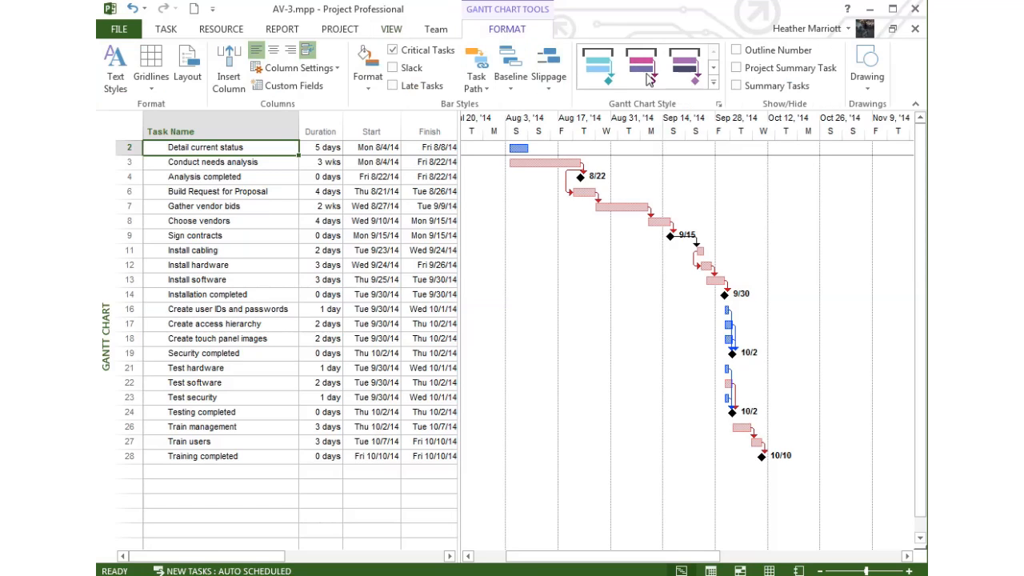
left_click(736, 71)
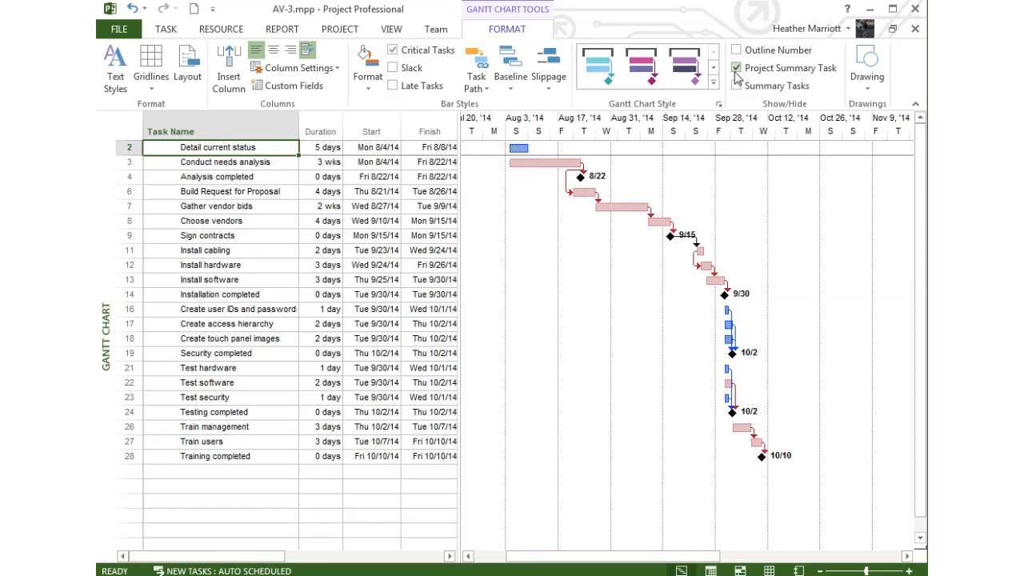
left_click(736, 69)
left_click(735, 86)
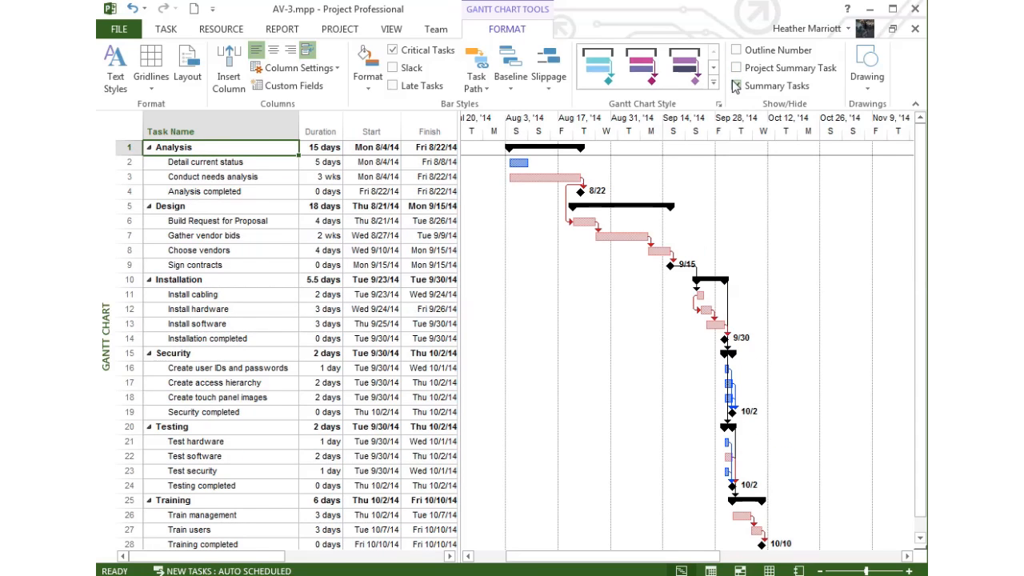
left_click(735, 86)
Step: Apply a Date Range filter for tasks that start or finish after 8/1/2014 and before 9/1/2014
left_click(391, 31)
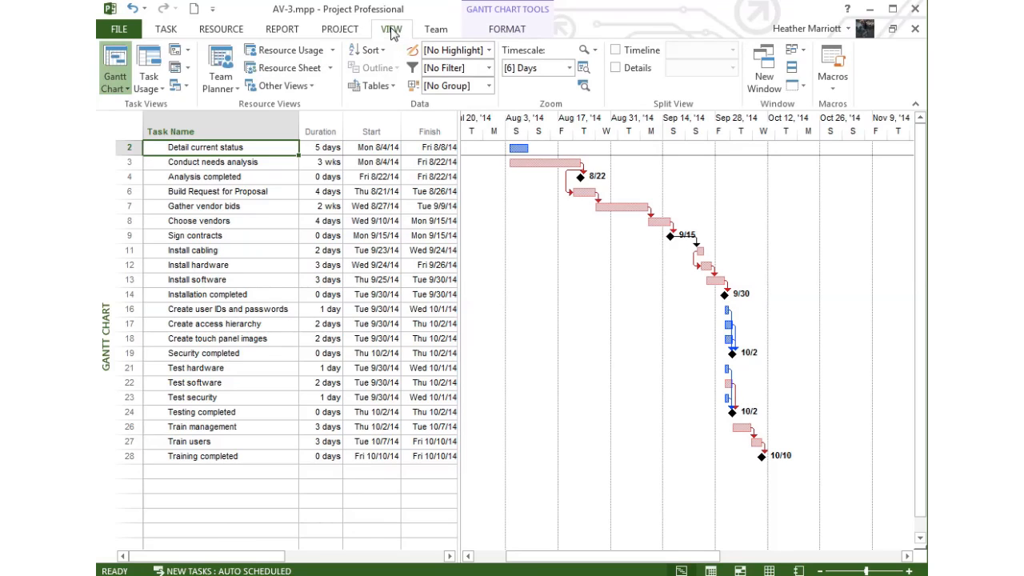
left_click(489, 69)
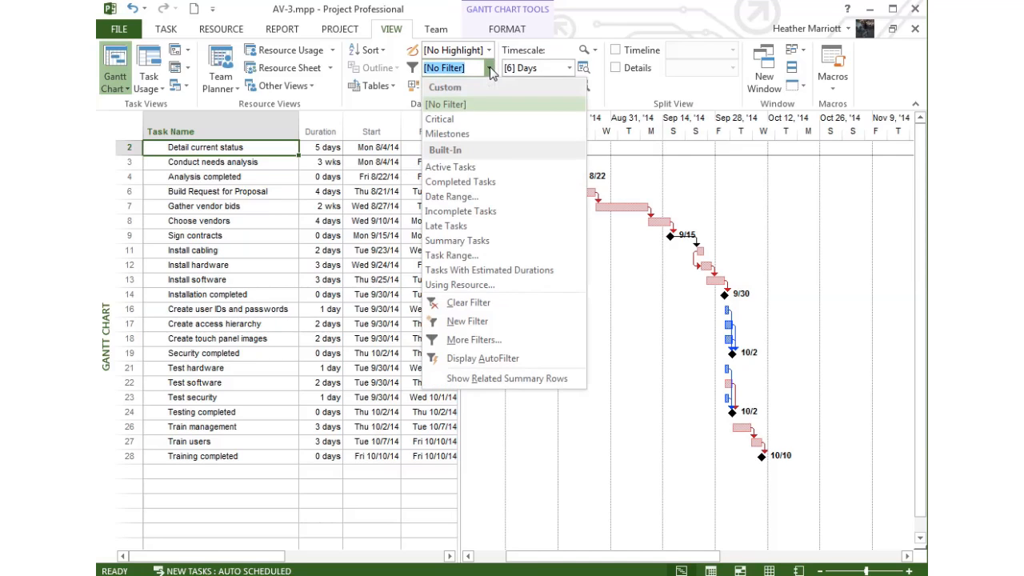
left_click(444, 200)
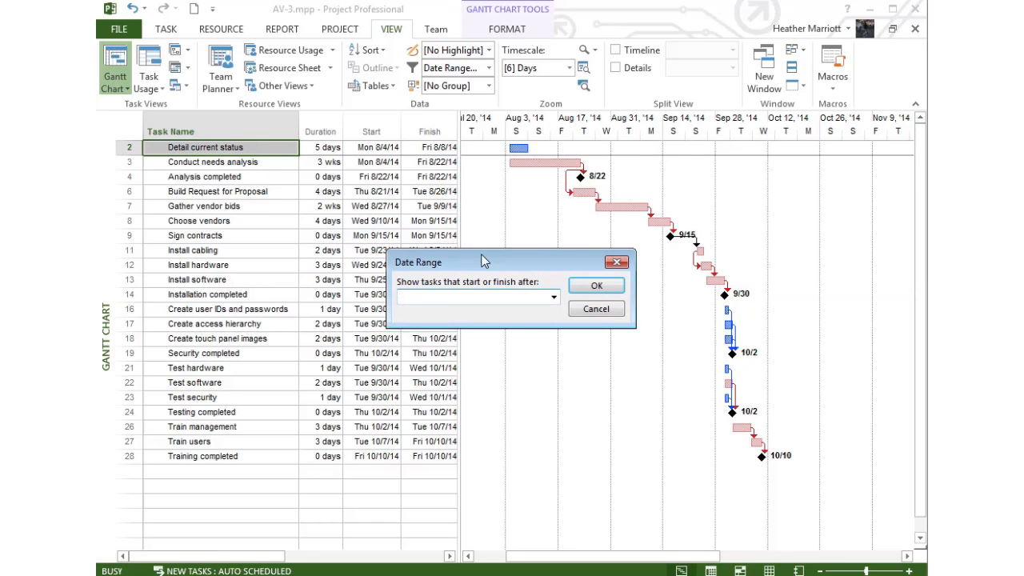
type("8/1/2014")
left_click(606, 292)
left_click(605, 292)
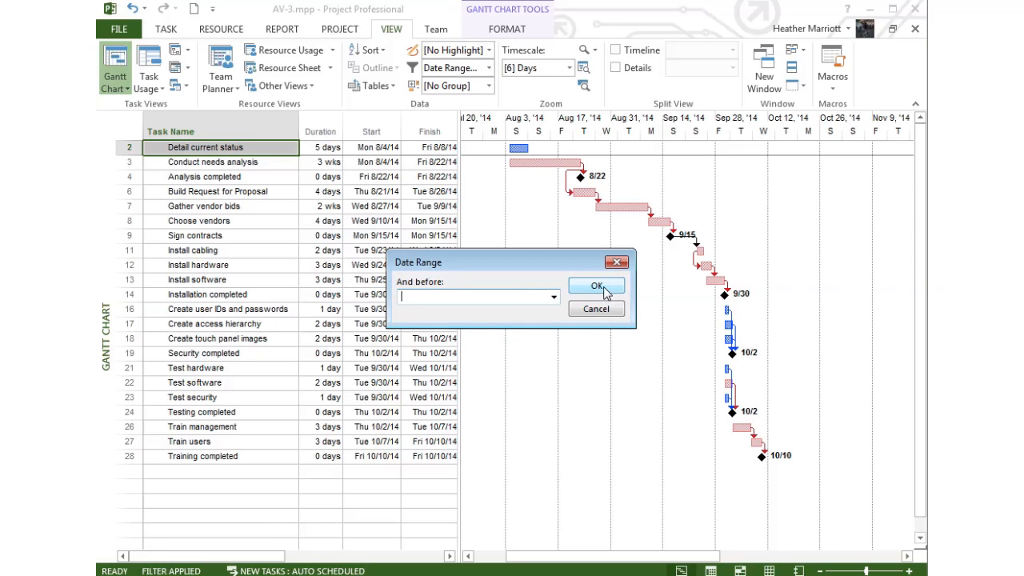
type("8/")
key("BackSpace")
key("BackSpace")
type("9/1/2014")
left_click(597, 286)
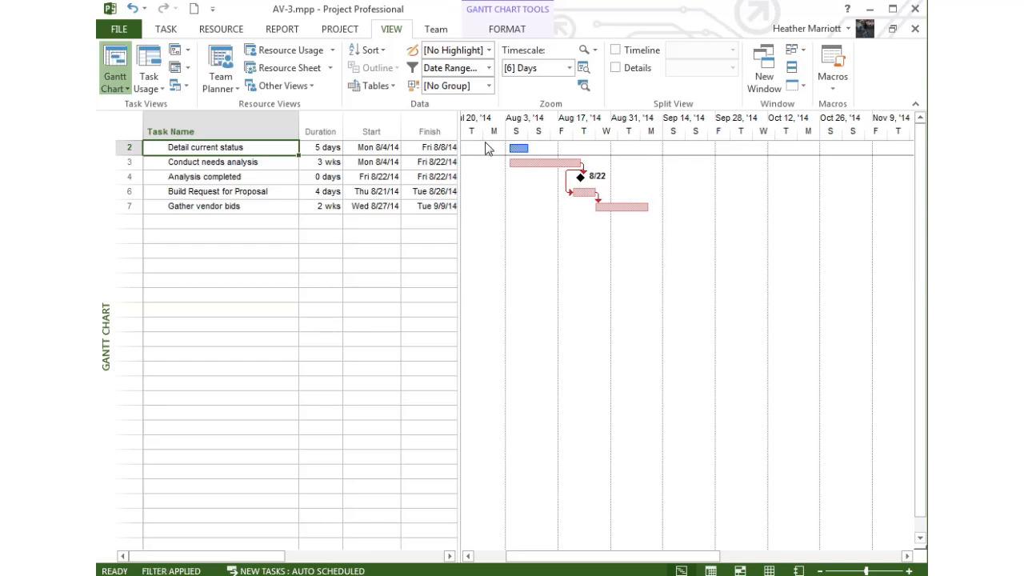
Step: Clear the Date Range filter and display AutoFilter on the column headings
left_click(488, 68)
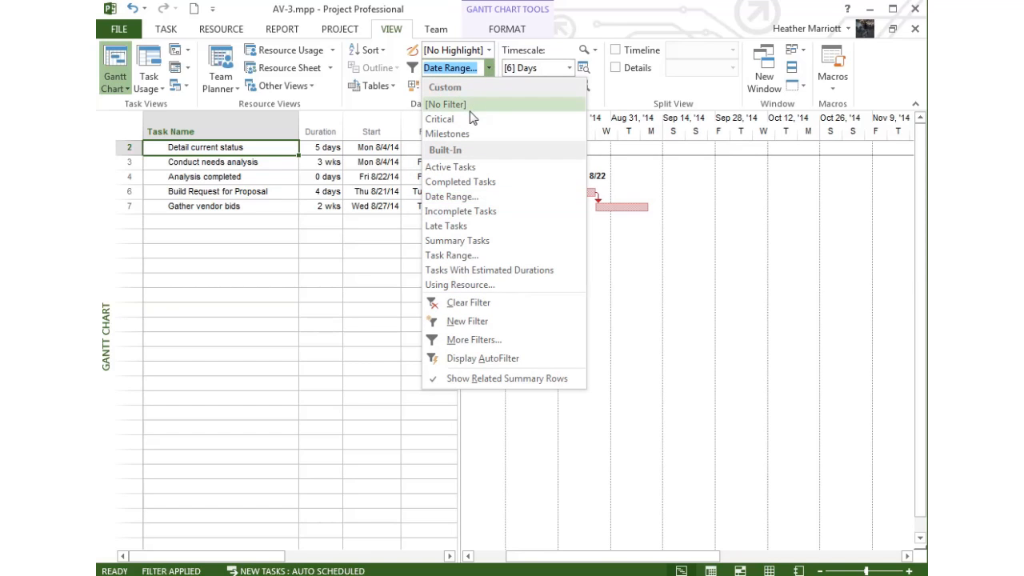
left_click(490, 310)
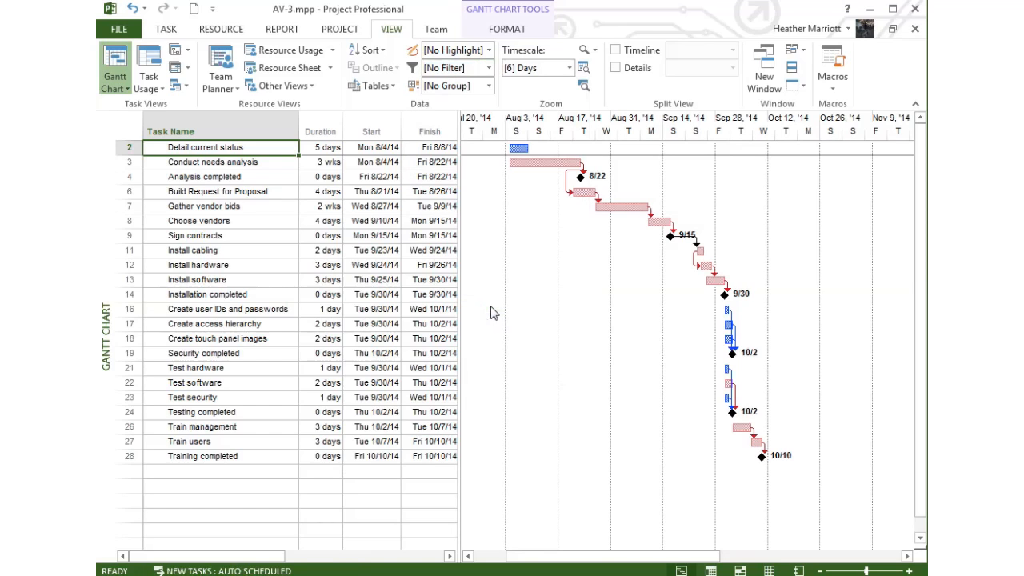
left_click(490, 69)
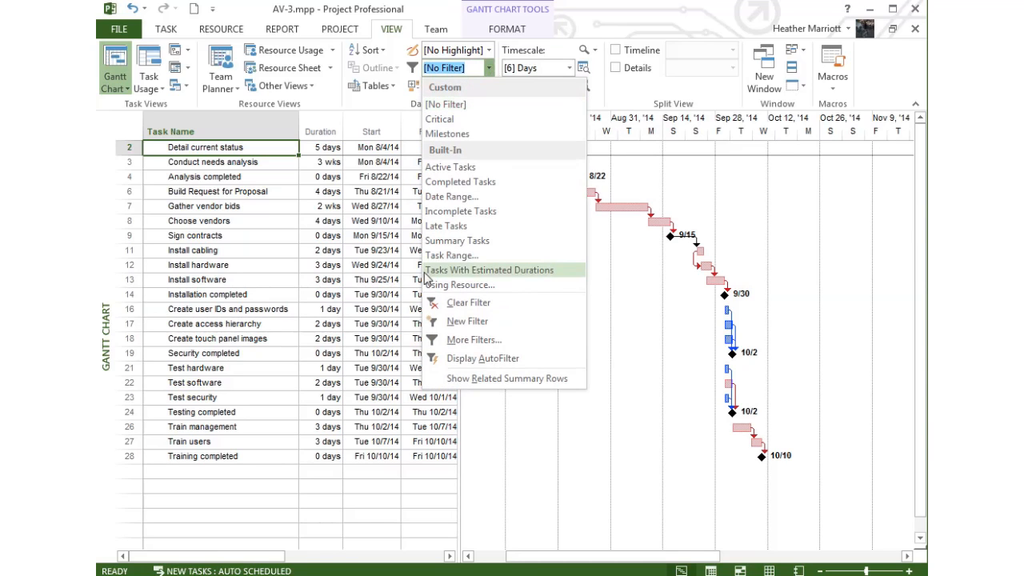
left_click(460, 366)
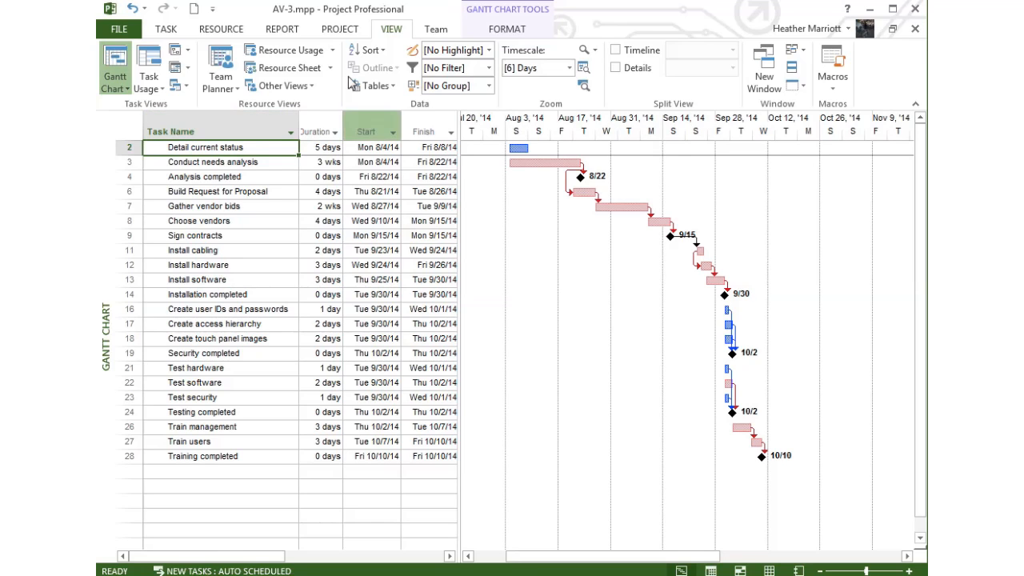
Step: Widen the Duration column to fit and filter it to tasks lasting 5 days, 2 wks and 3 wks
double_click(341, 138)
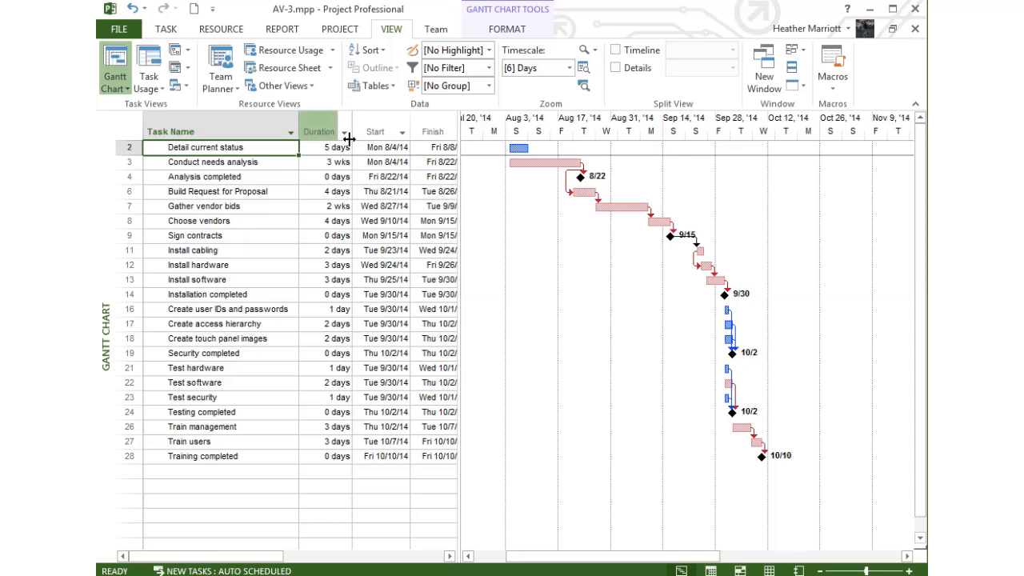
left_click(344, 133)
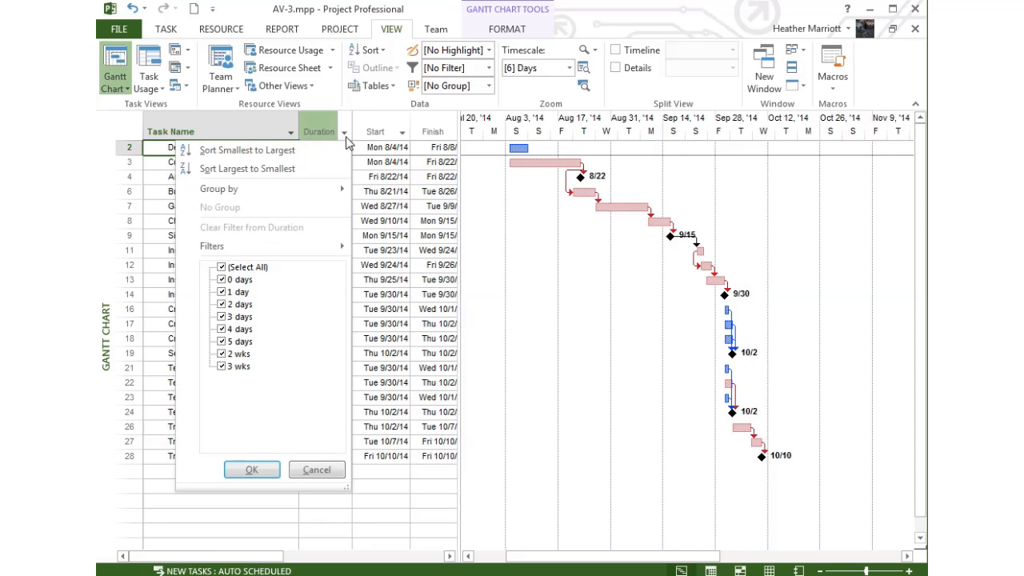
left_click(221, 267)
left_click(221, 342)
left_click(222, 353)
left_click(221, 366)
left_click(251, 469)
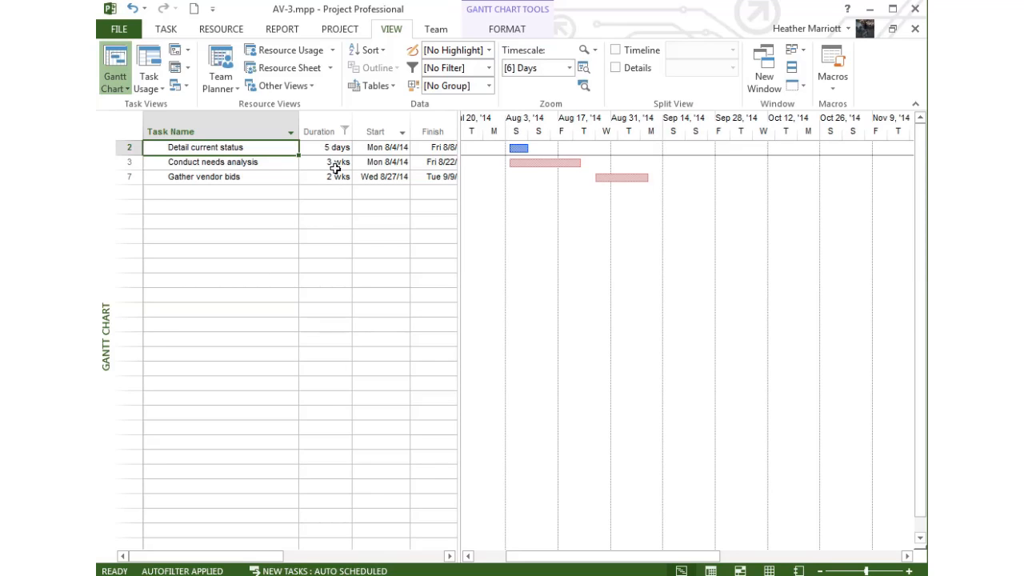
Step: Clear the filter on the Duration column
left_click(489, 68)
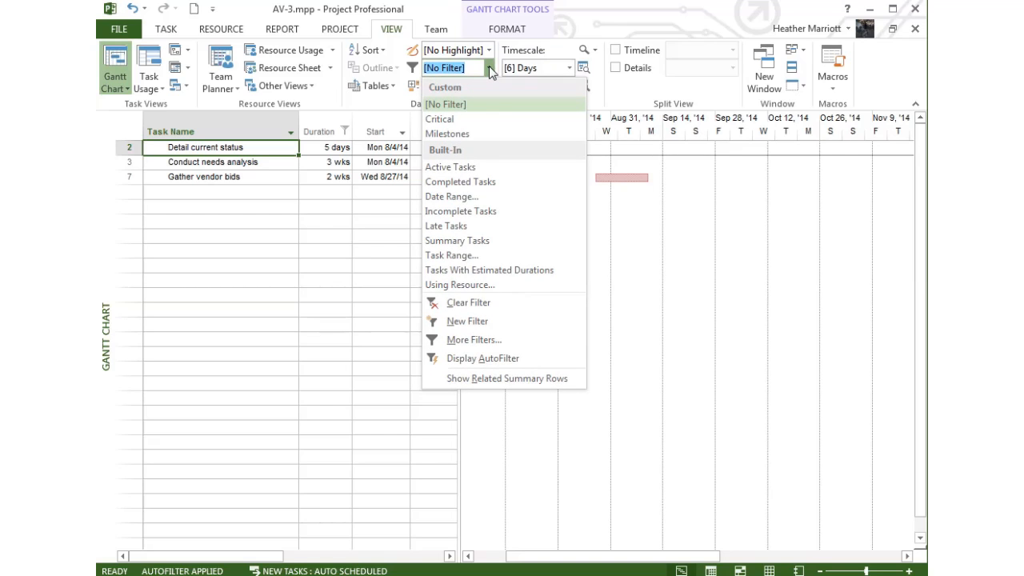
left_click(475, 304)
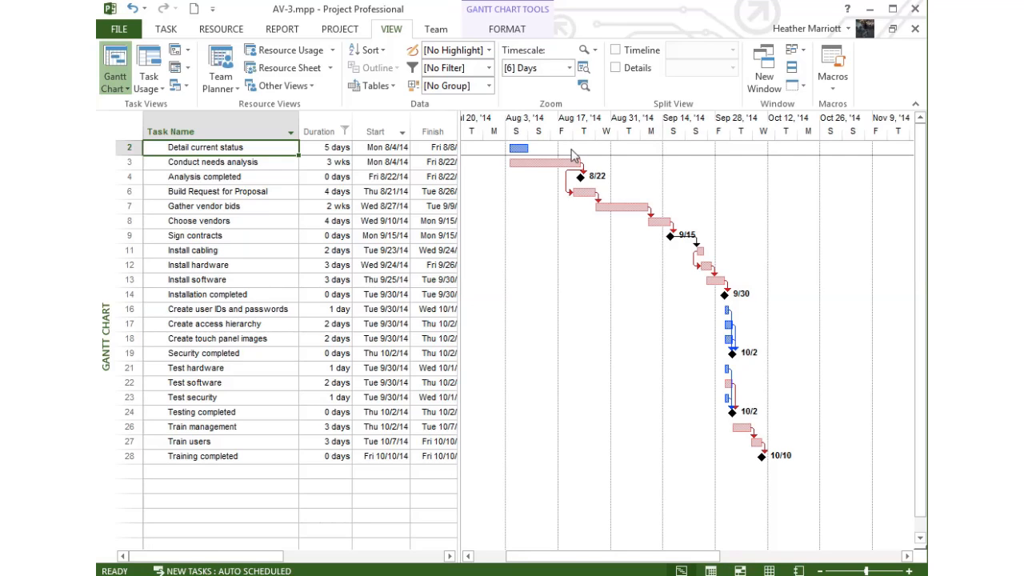
Step: Turn critical task highlighting off and back on in the Gantt chart
left_click(512, 32)
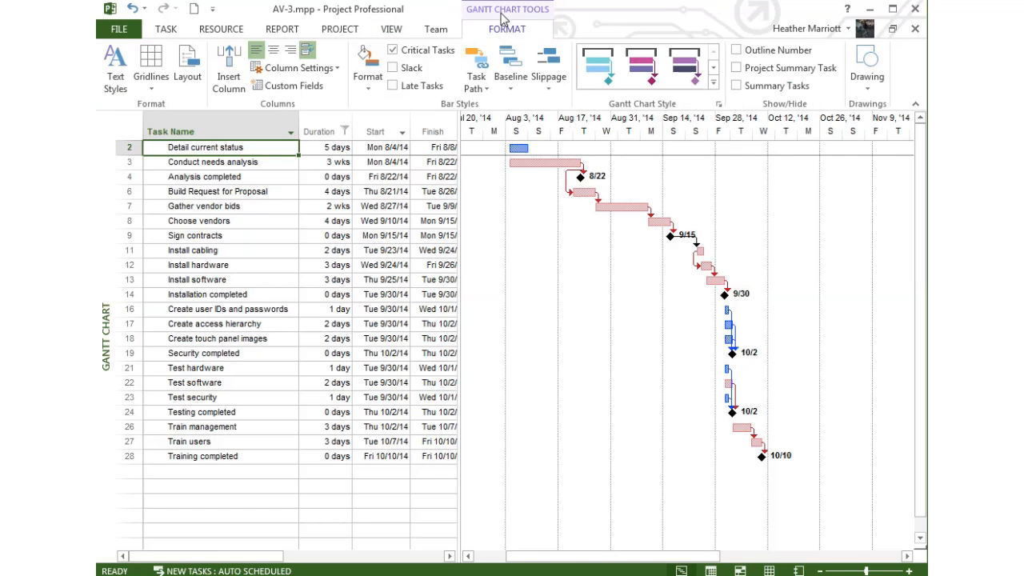
left_click(392, 51)
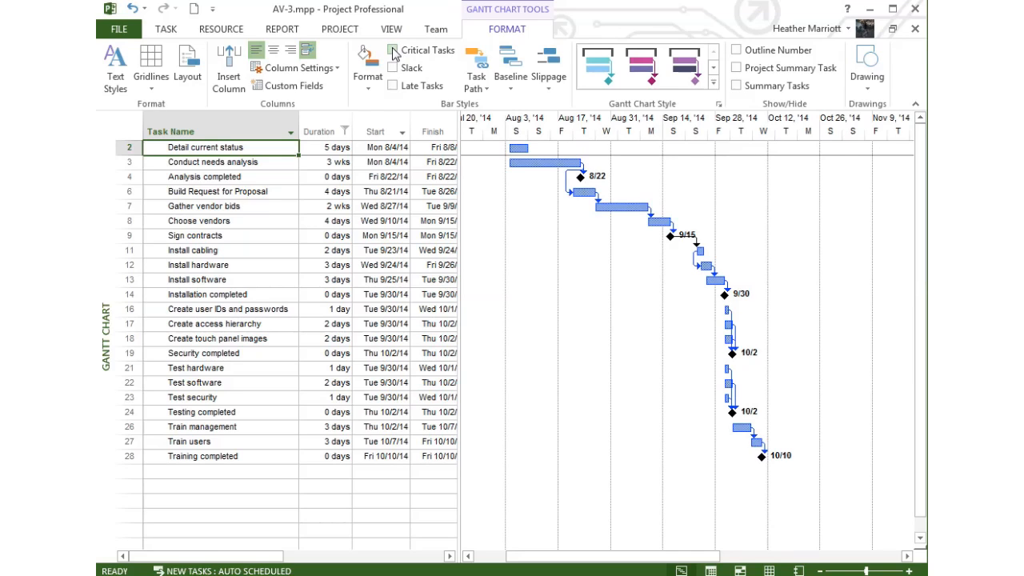
left_click(393, 50)
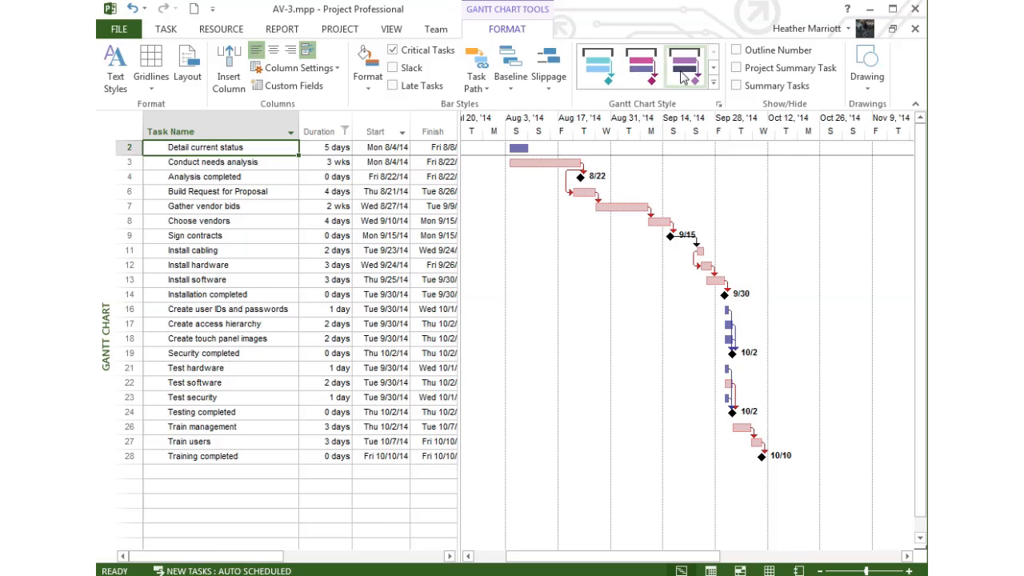
Step: Apply a Gantt chart style that colours the noncritical task bars turquoise
left_click(713, 83)
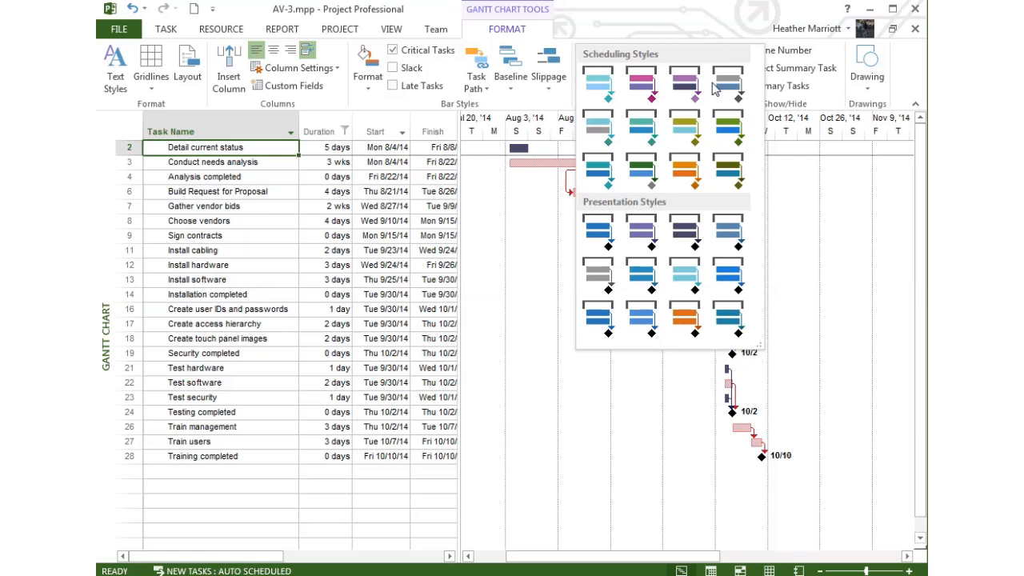
left_click(684, 126)
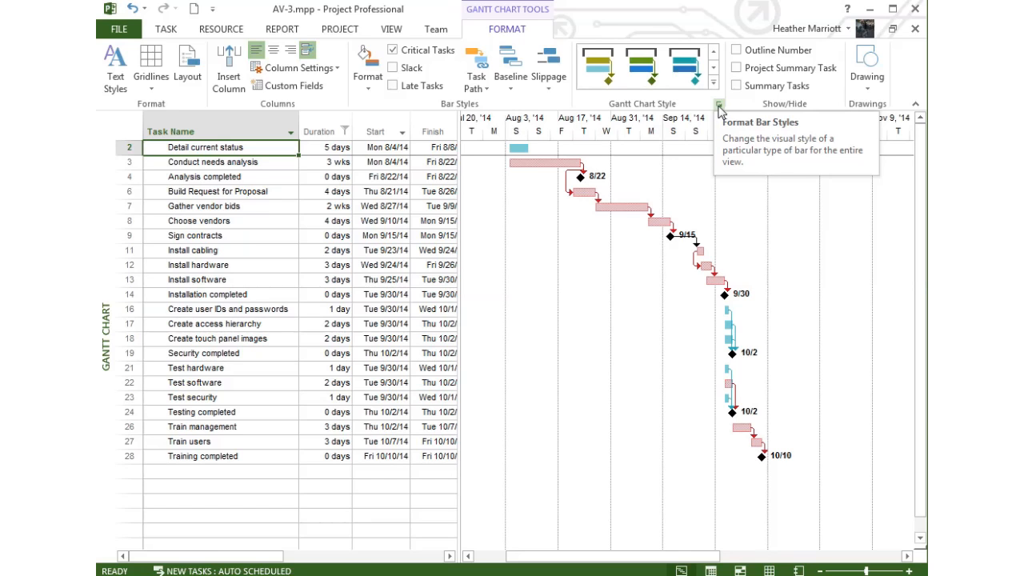
Step: Change the bar style of normal noncritical tasks to an orange middle colour with a vertical-line pattern for the whole Gantt chart
left_click(718, 105)
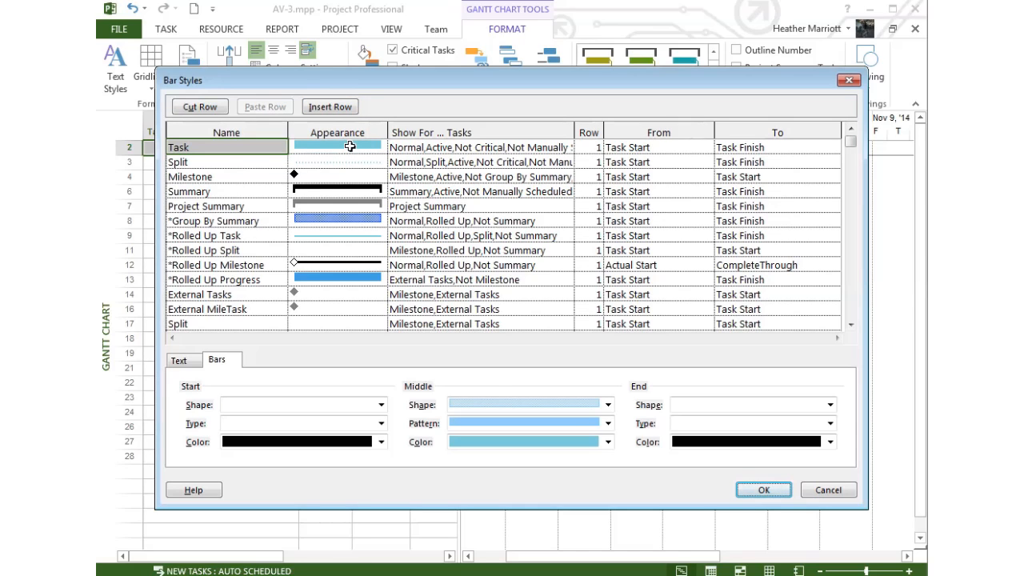
left_click(607, 441)
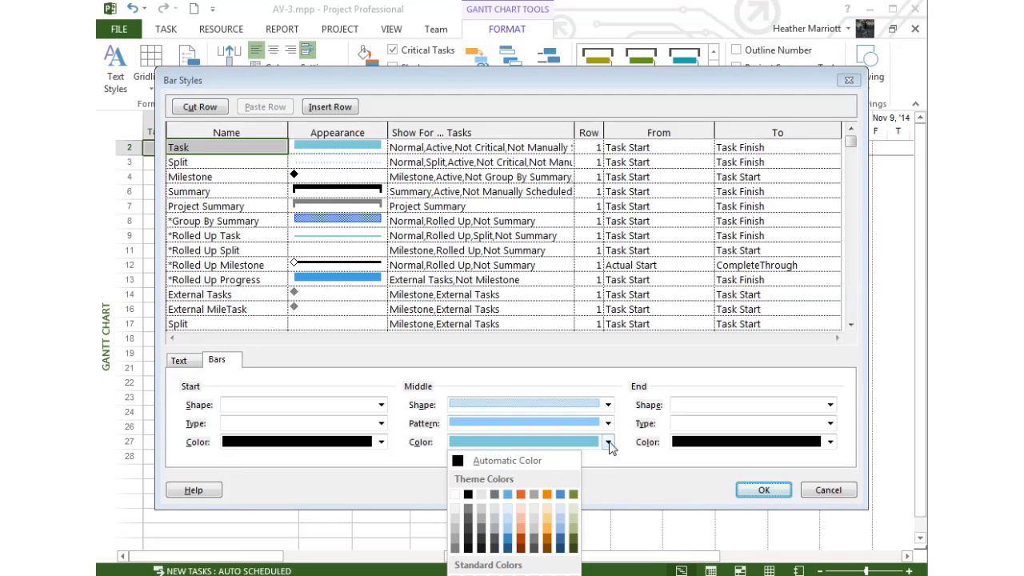
left_click(480, 575)
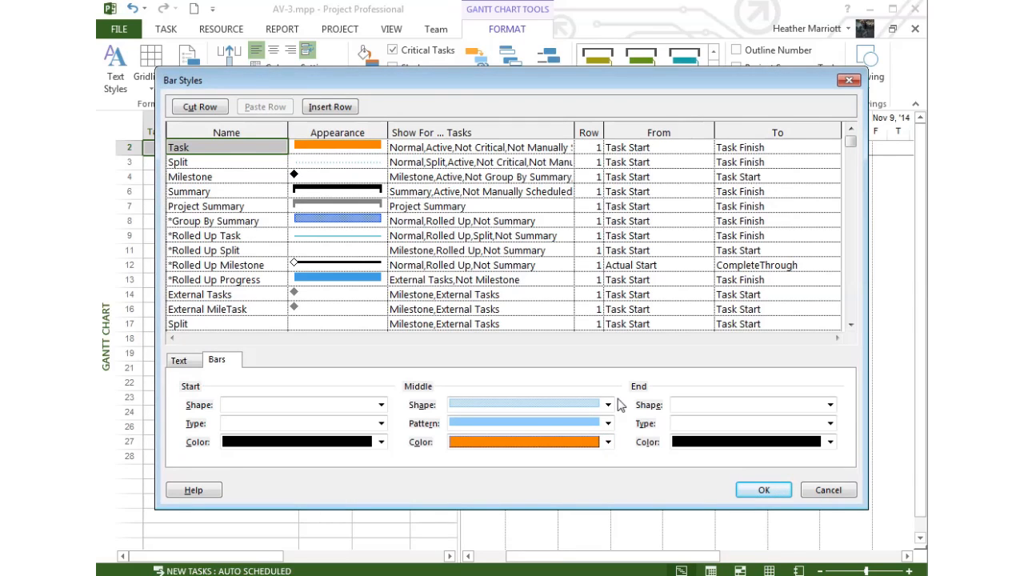
left_click(607, 405)
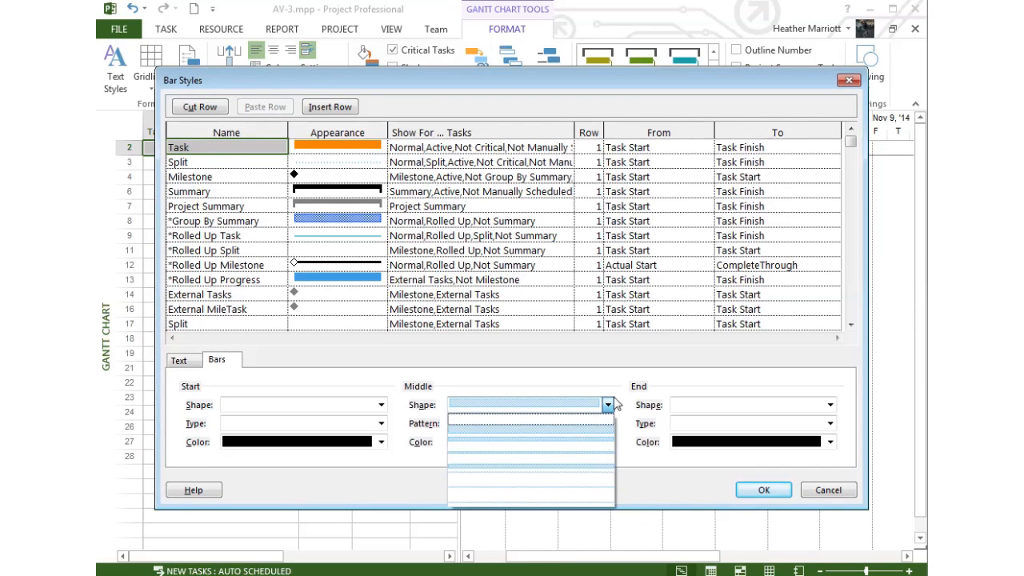
left_click(607, 404)
left_click(607, 423)
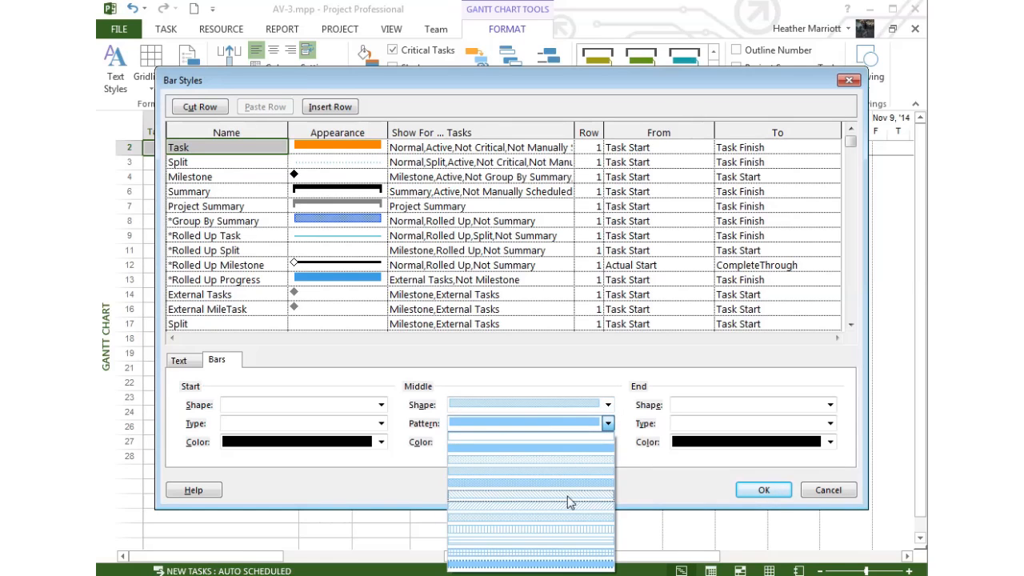
left_click(551, 531)
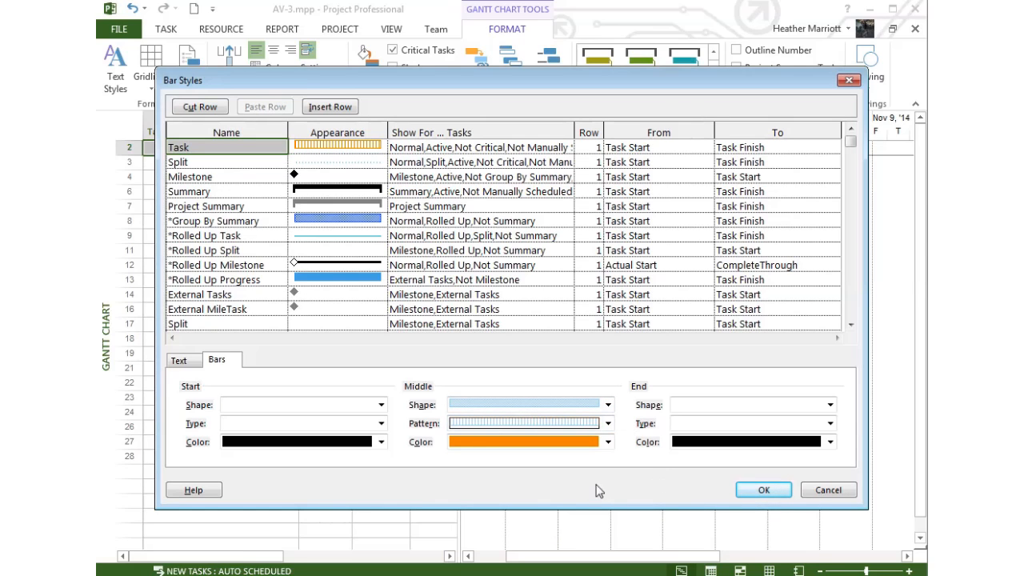
left_click(755, 492)
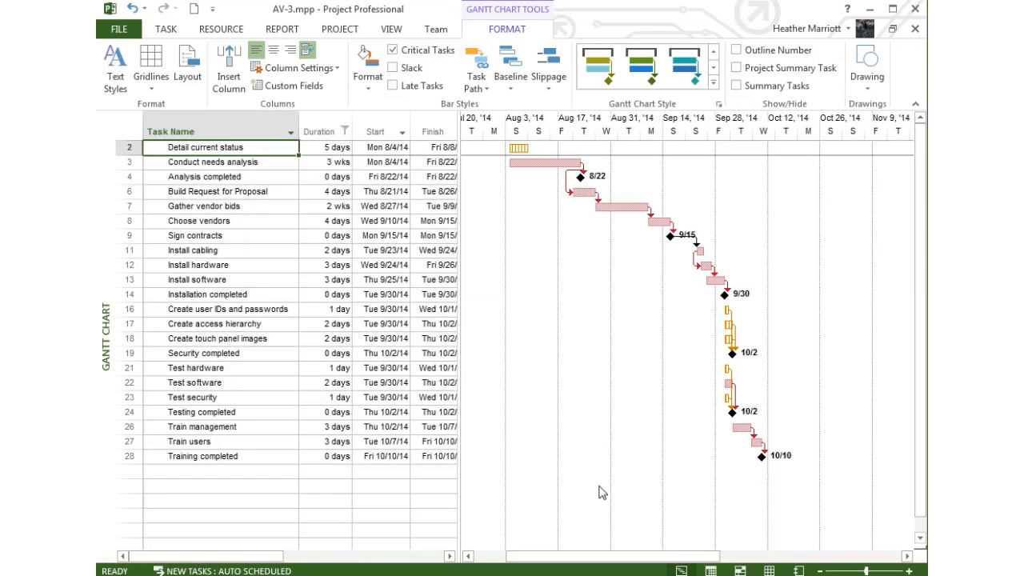
Step: Change the Milestone bar style to a star start shape coloured orange and apply it to the Gantt chart
left_click(718, 104)
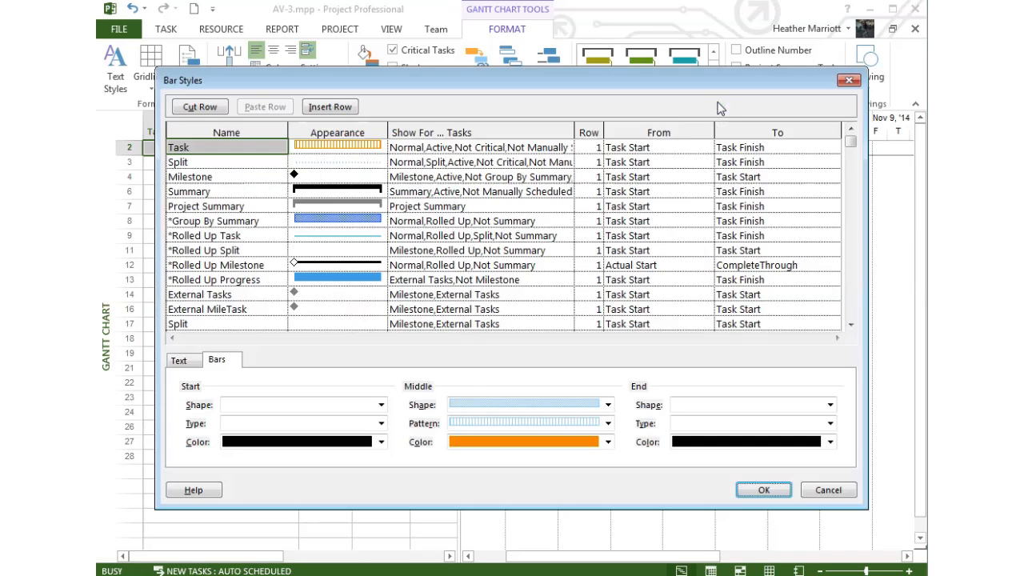
left_click(305, 177)
left_click(381, 405)
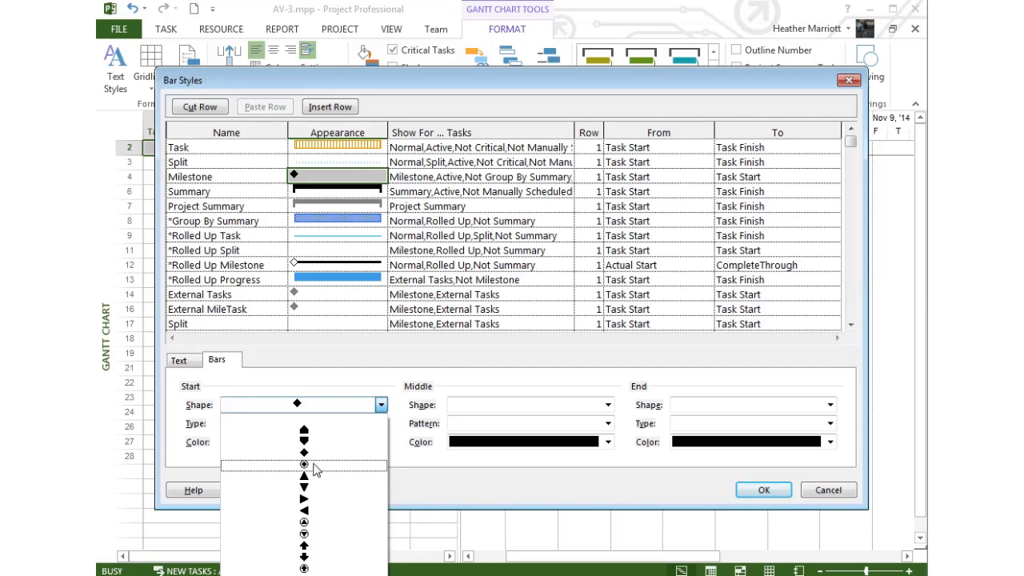
left_click(307, 574)
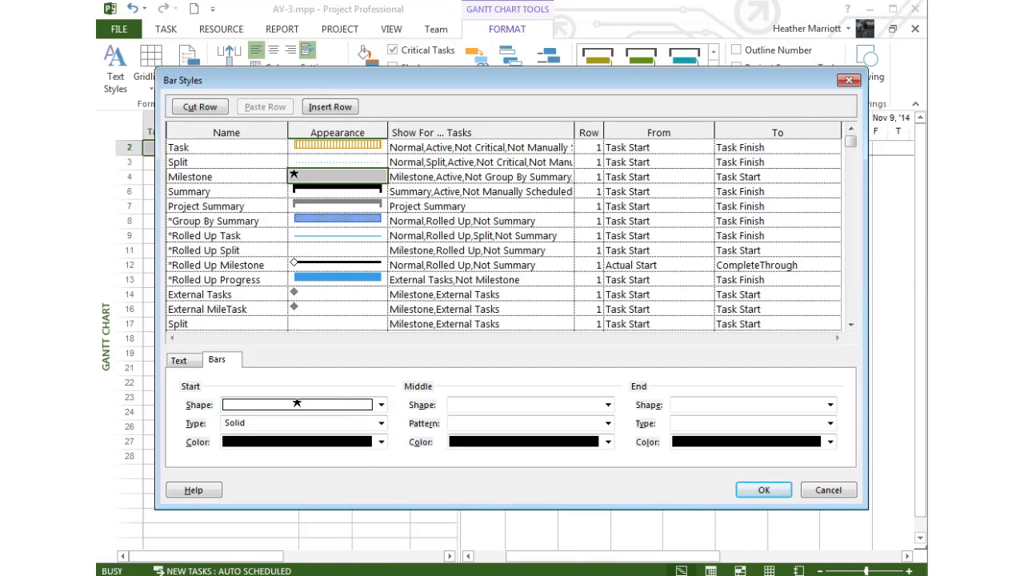
left_click(380, 441)
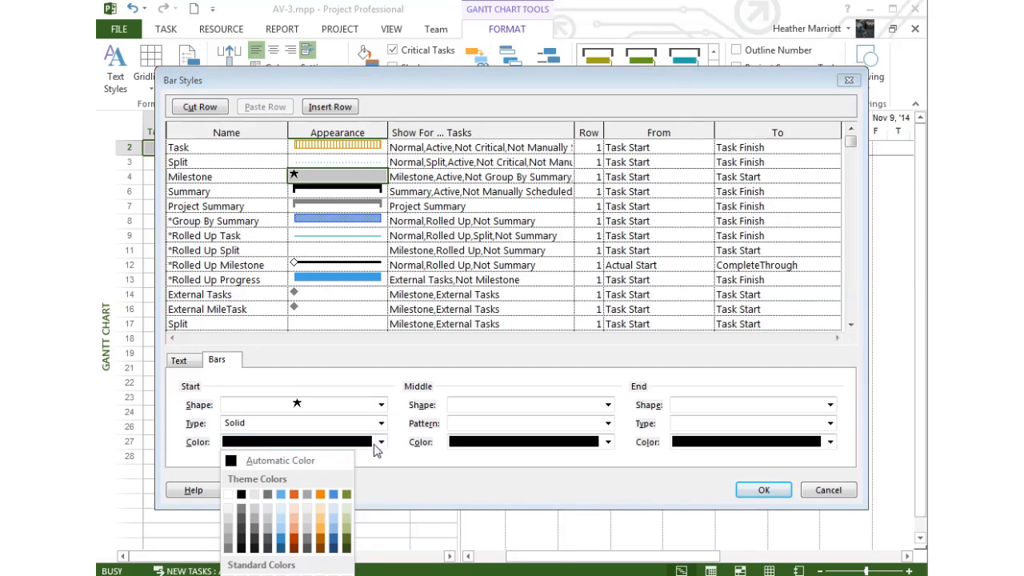
left_click(322, 494)
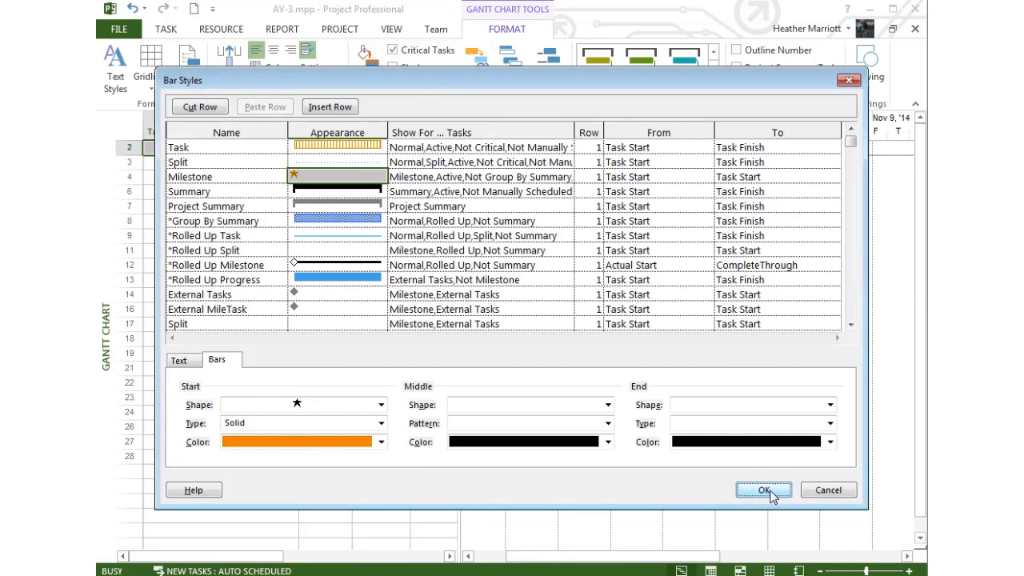
left_click(764, 489)
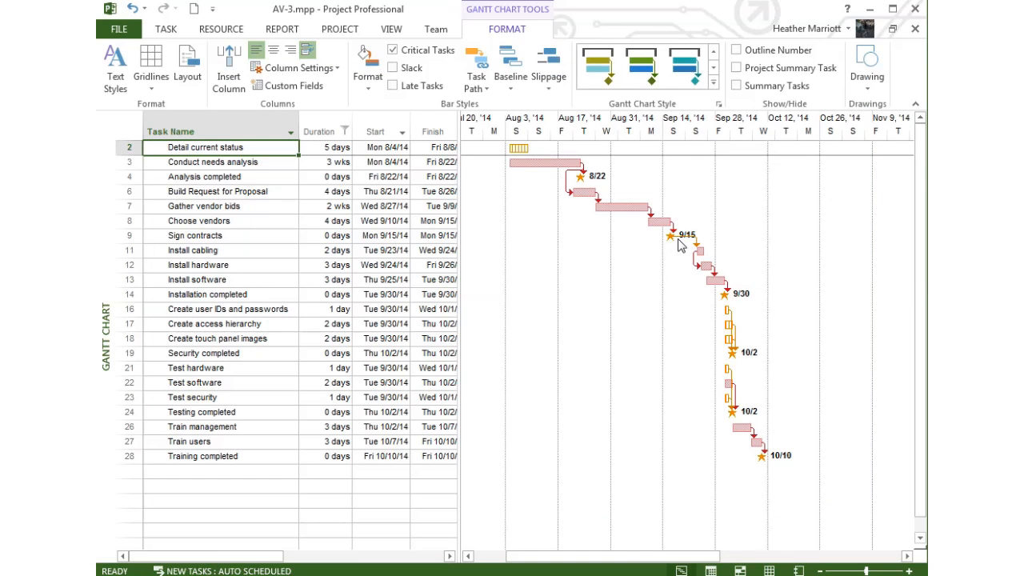